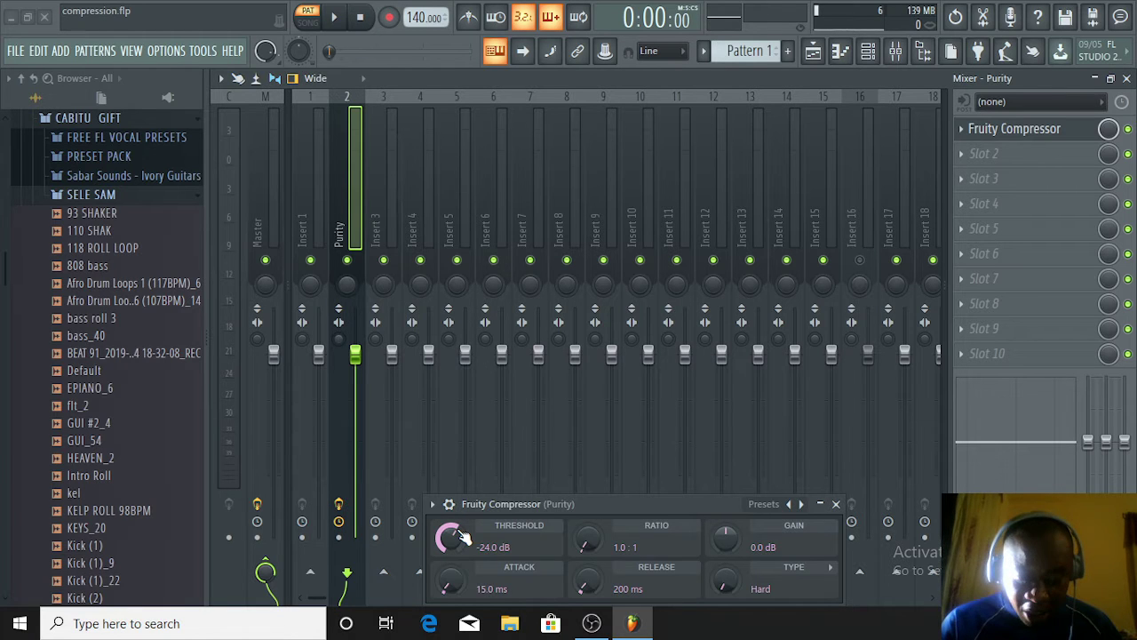
# - Reset the Fruity Compressor threshold to 0.0 dB and move its window higher up
pyautogui.rightClick(456, 531)
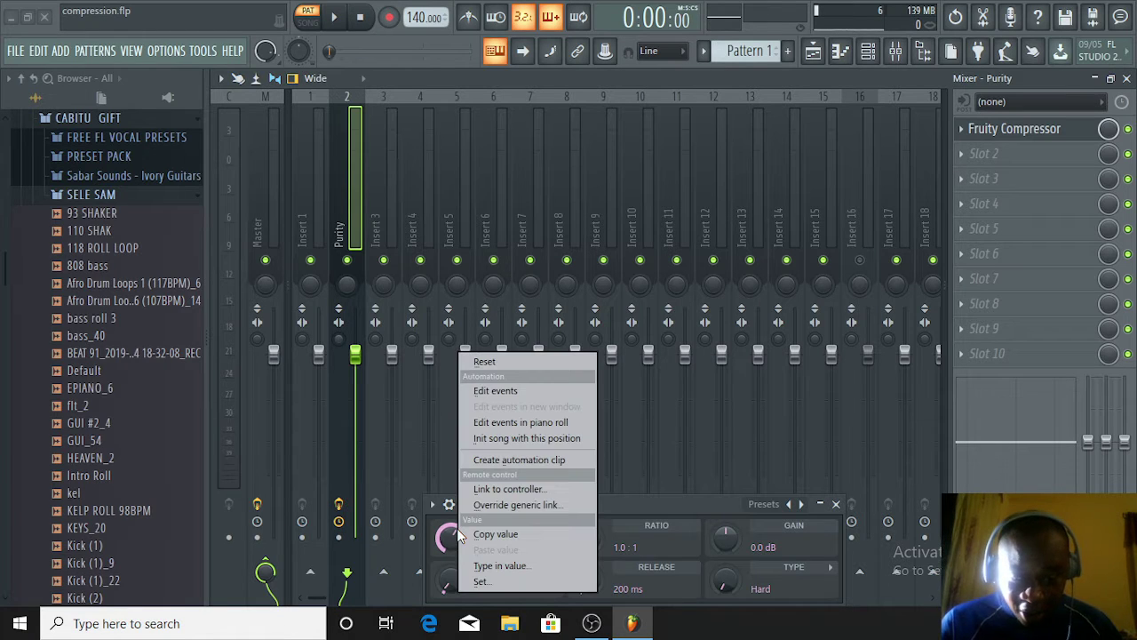
pyautogui.click(490, 361)
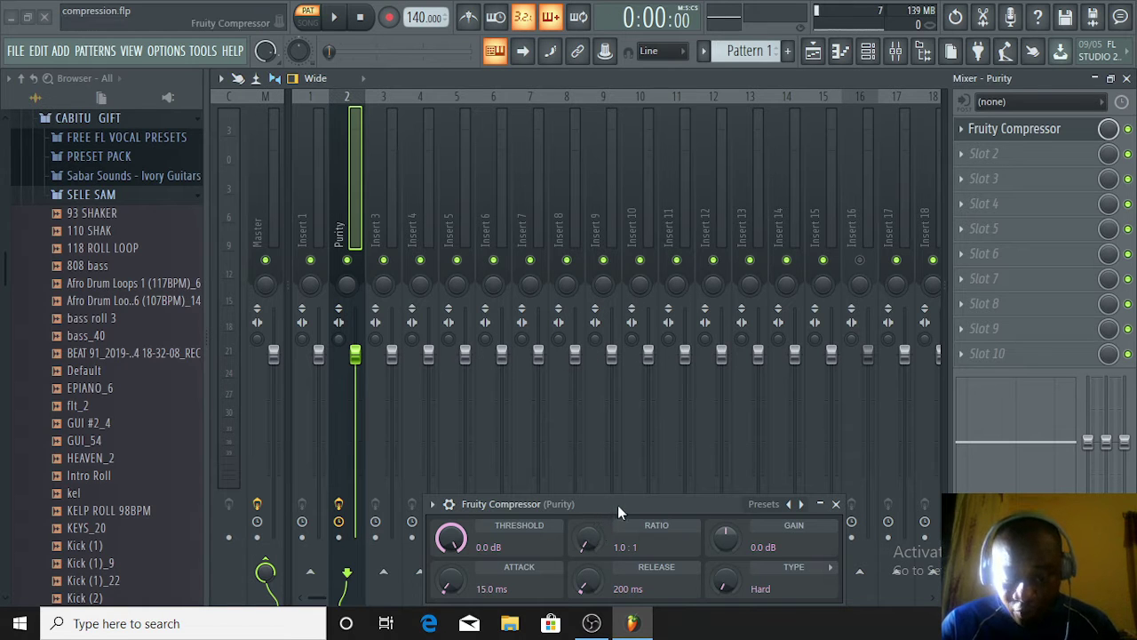
pyautogui.moveTo(619, 501); pyautogui.dragTo(639, 422)
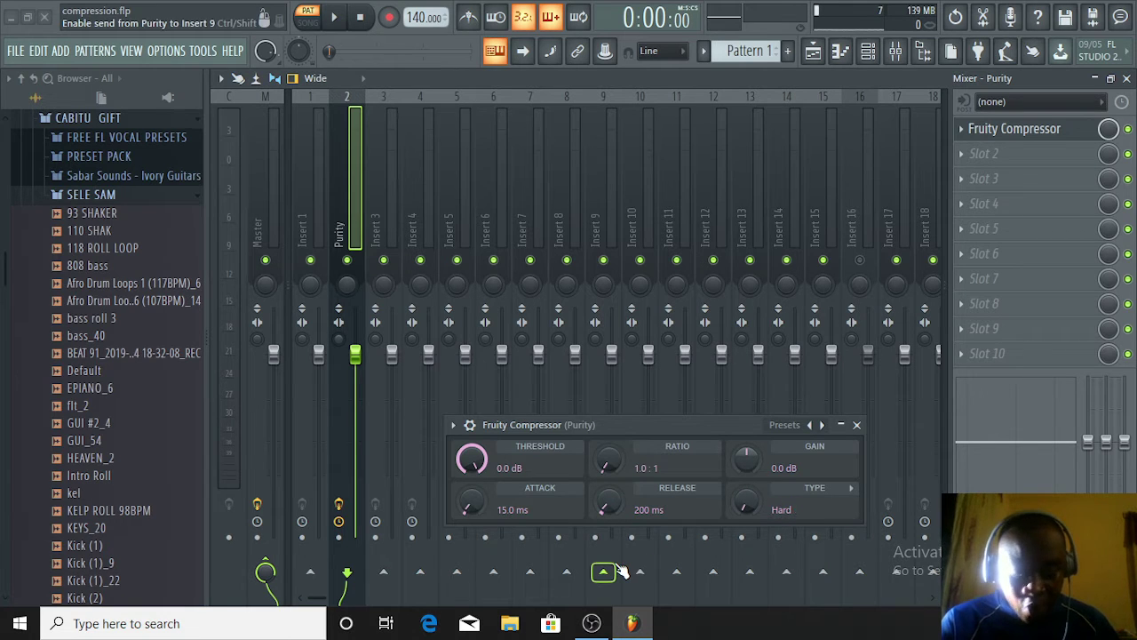
pyautogui.press('space')
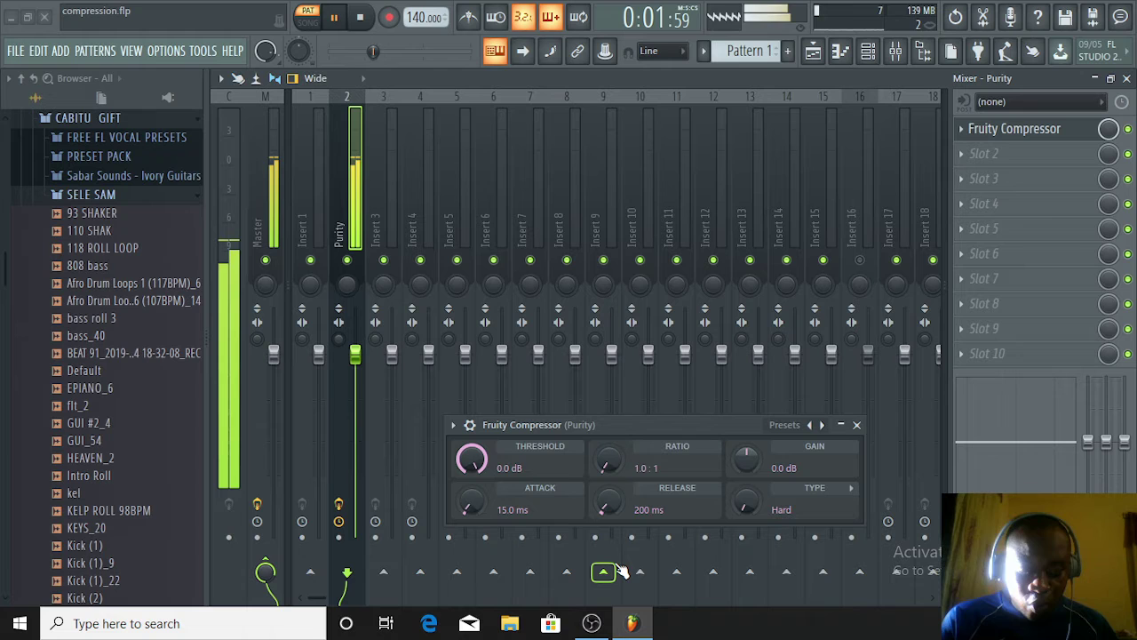
pyautogui.press('space')
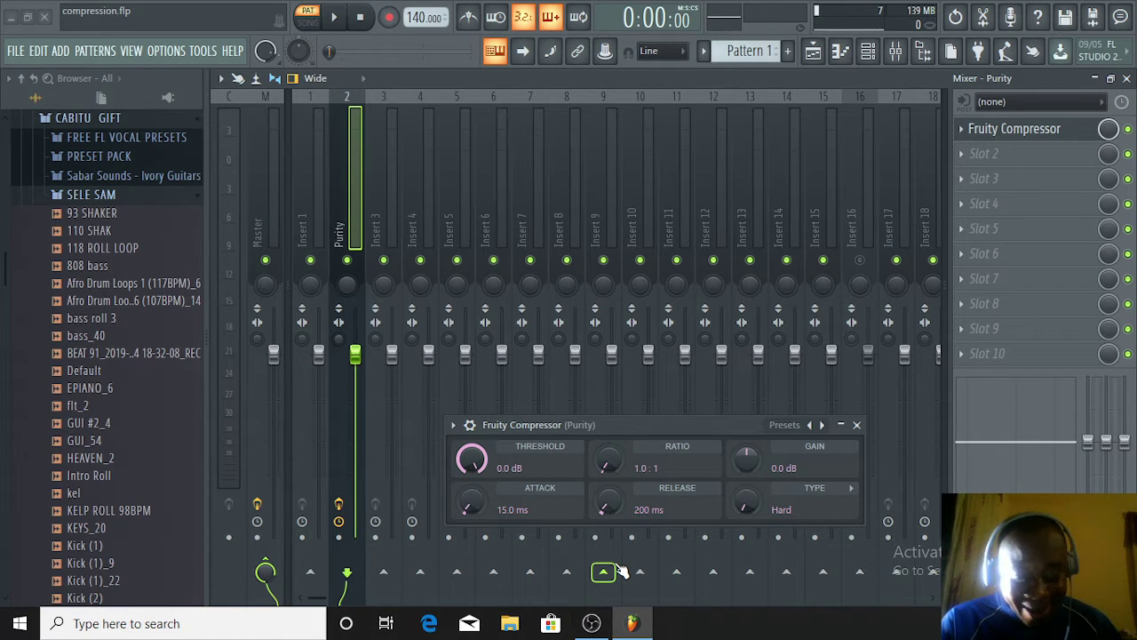
pyautogui.press('space')
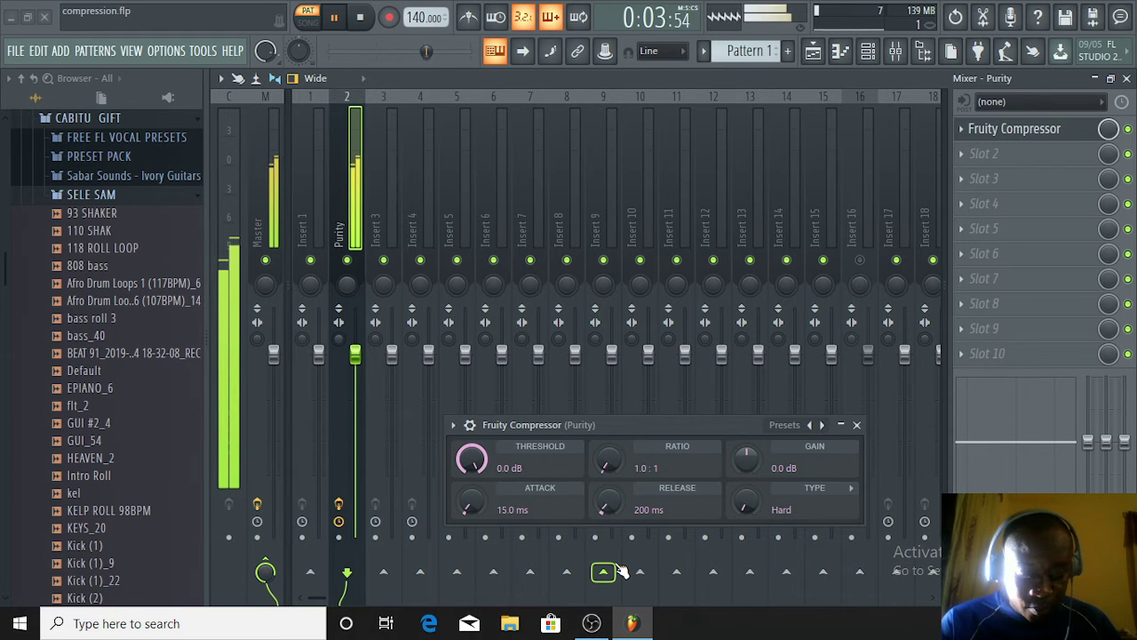
pyautogui.press('space')
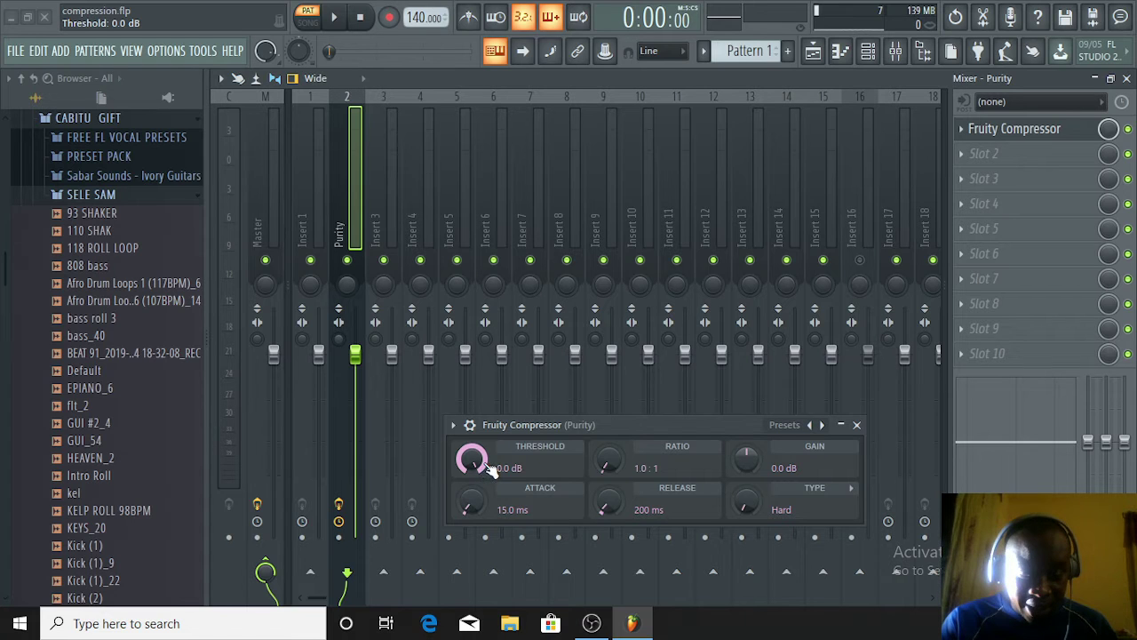
# - Lower the threshold to -23.1 dB and audition it with playback
pyautogui.moveTo(491, 468); pyautogui.dragTo(491, 529)
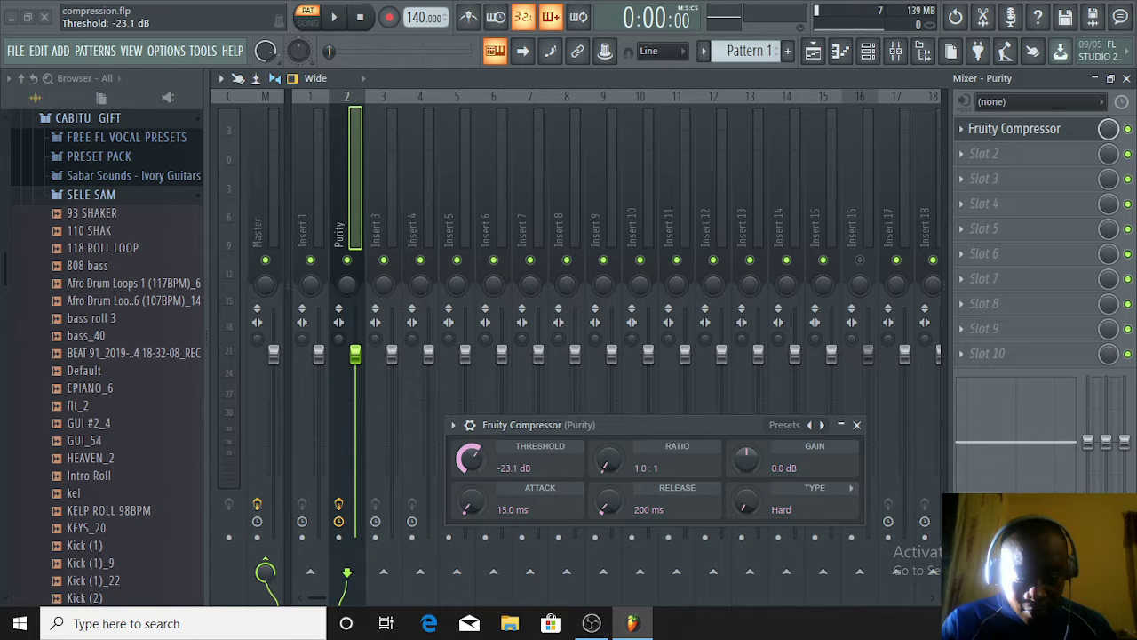
pyautogui.press('space')
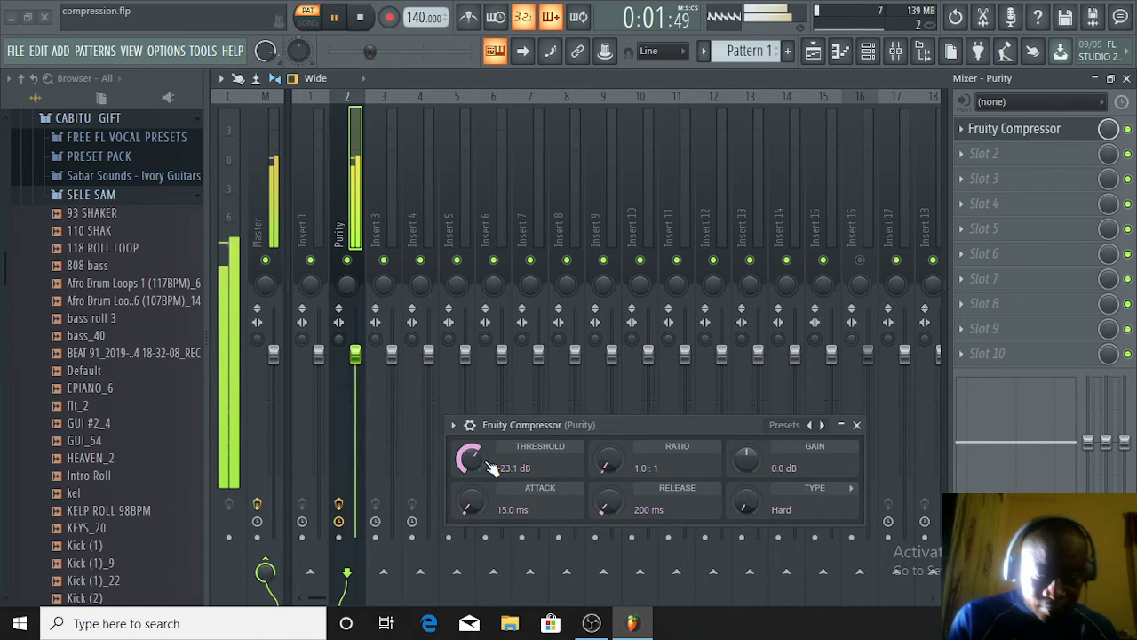
pyautogui.press('KP_6')
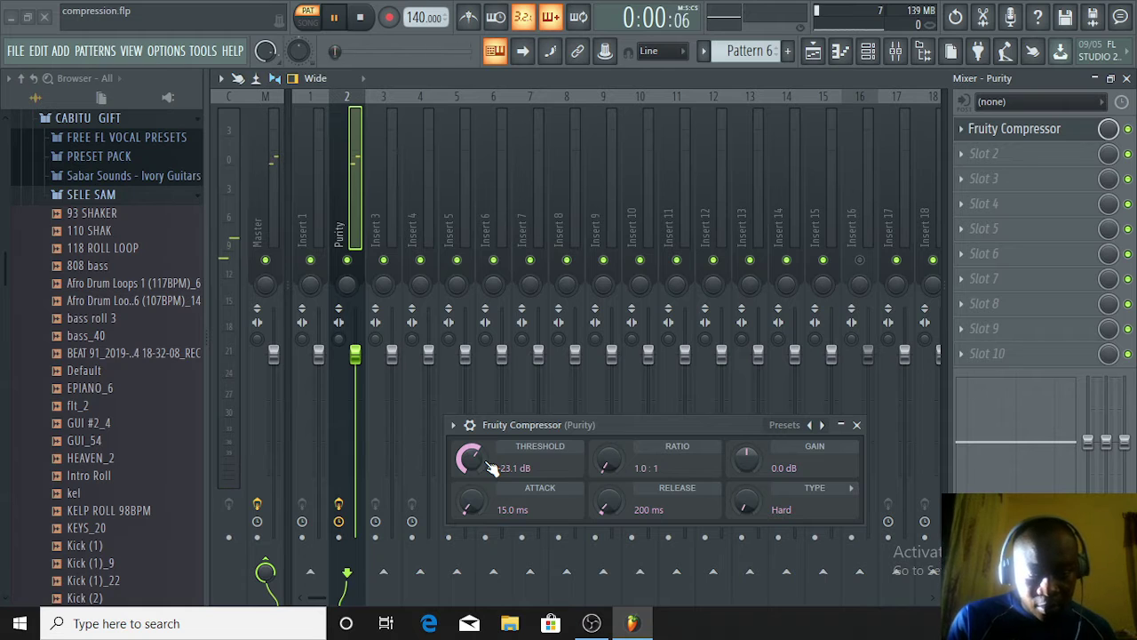
pyautogui.press('n')
pyautogui.press('space')
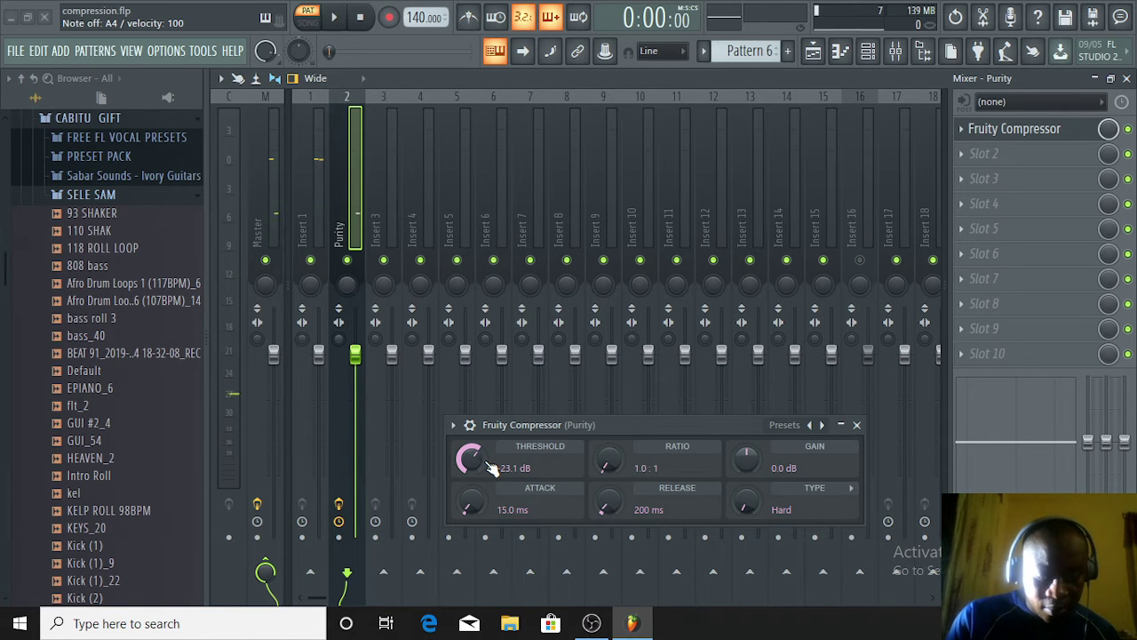
pyautogui.press('space')
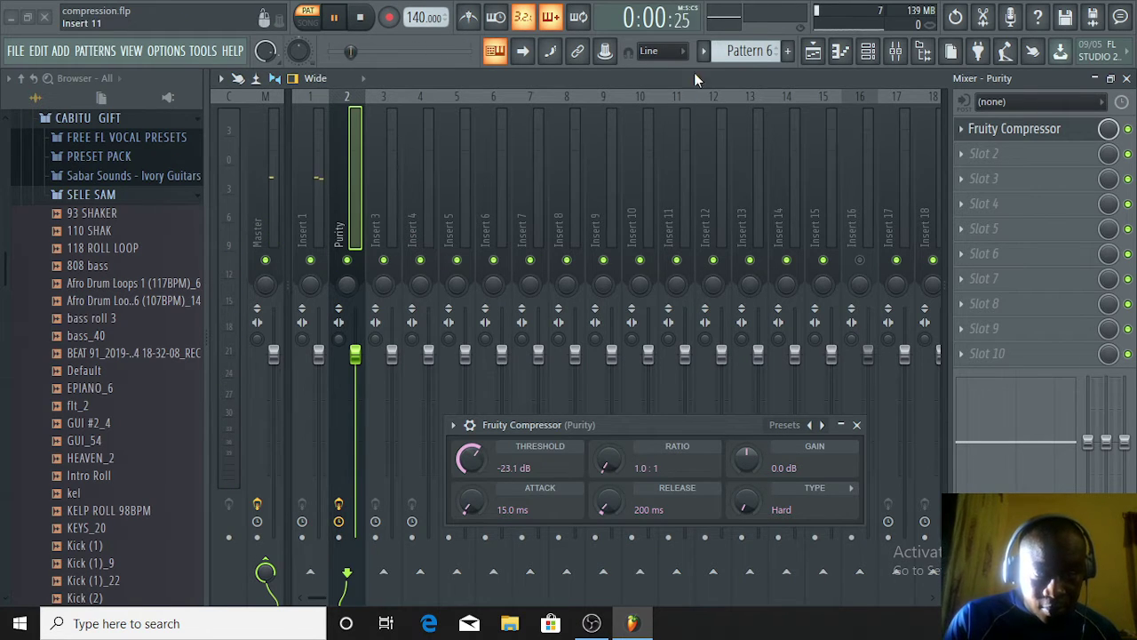
# - Return the pattern selector to Pattern 1 and stop playback
pyautogui.press('KP_2')
pyautogui.scroll(1, 736, 51)
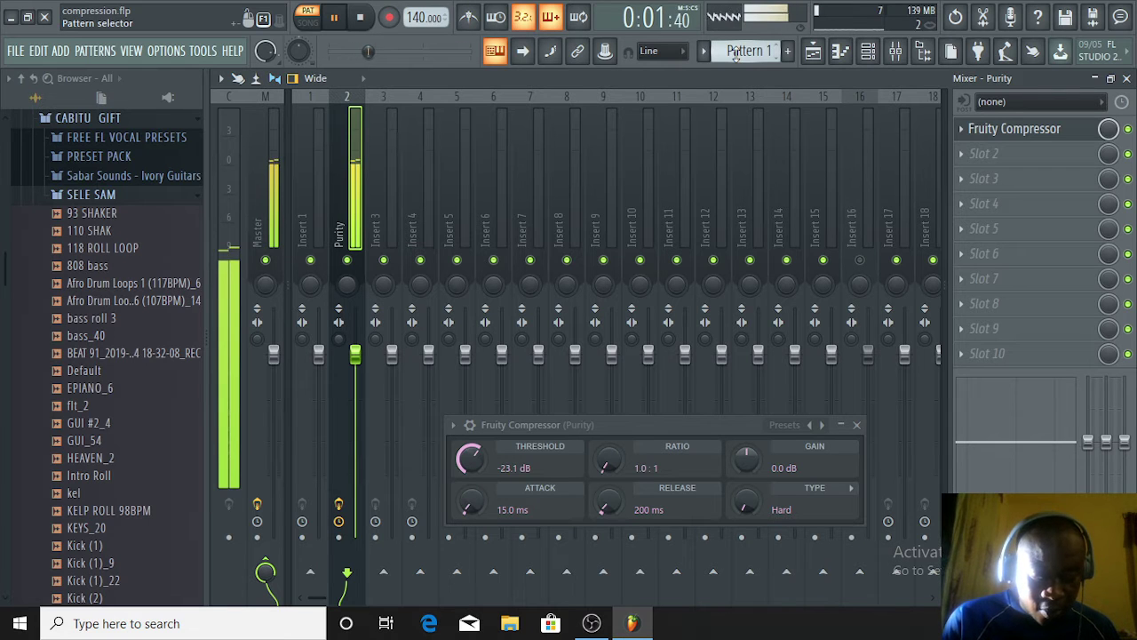
pyautogui.press('space')
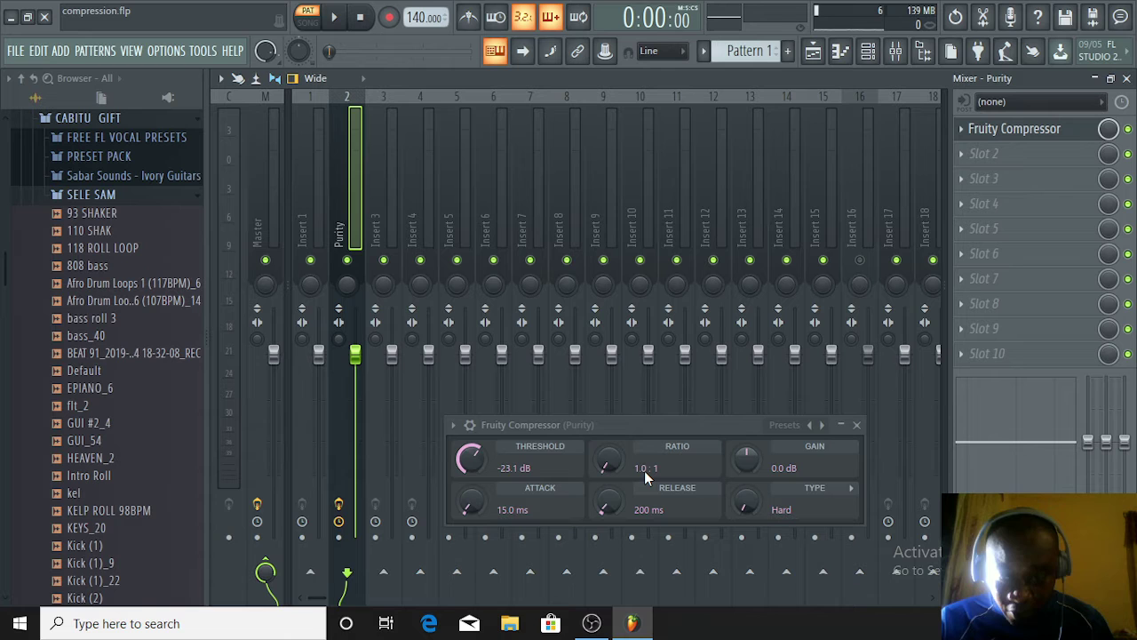
# - Raise the compressor ratio to 3.0:1 while the song plays
pyautogui.press('space')
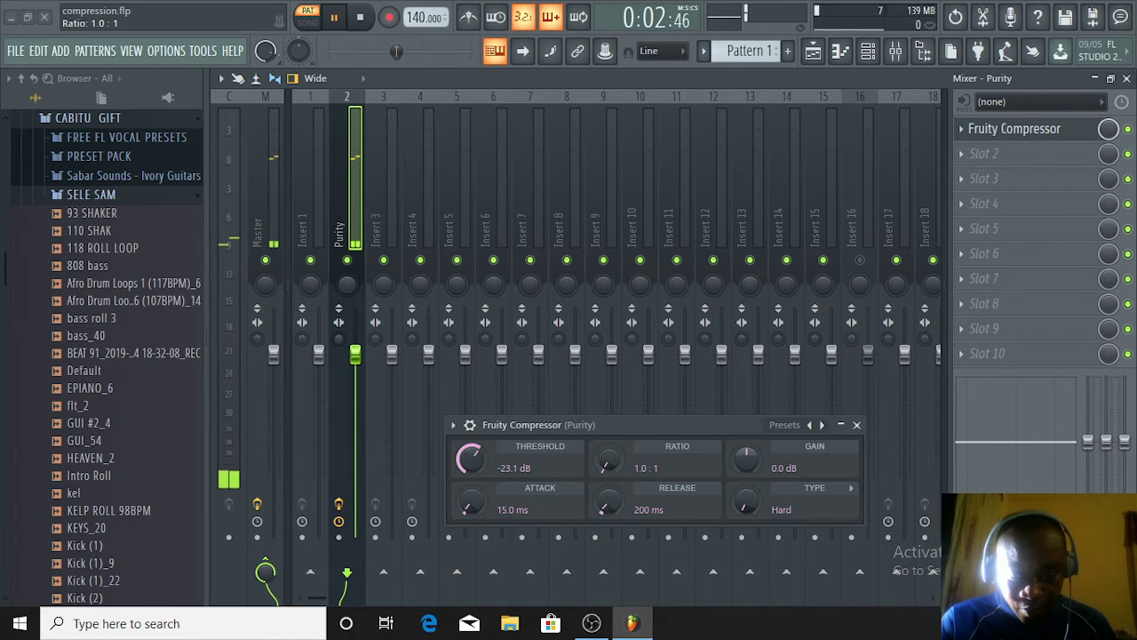
pyautogui.scroll(4, 607, 462)
pyautogui.scroll(8, 608, 462)
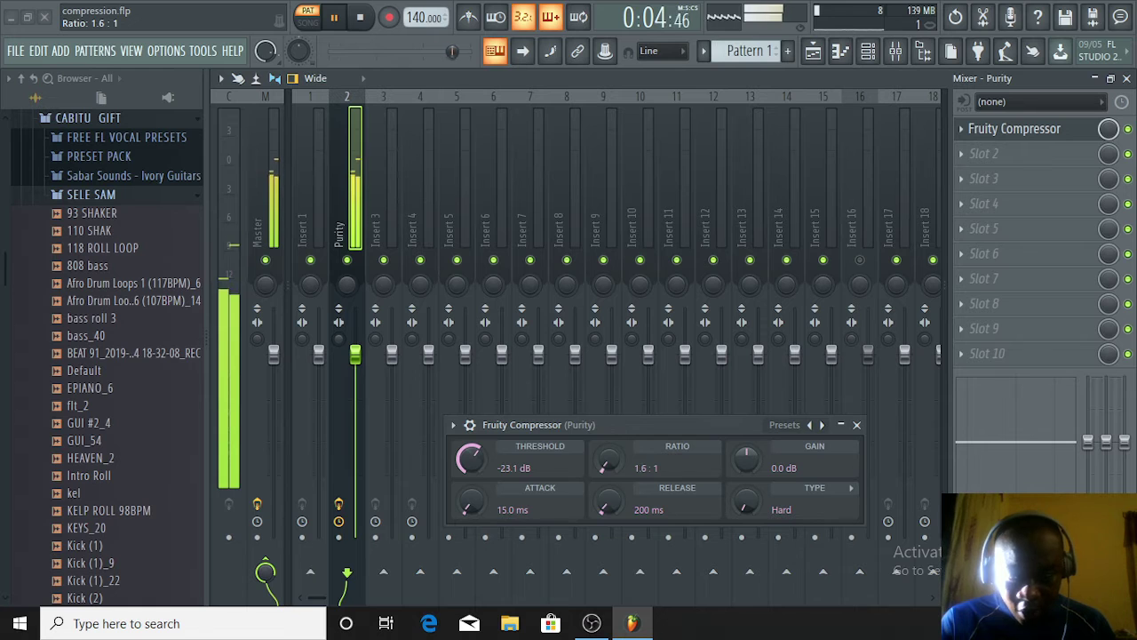
pyautogui.scroll(7, 607, 462)
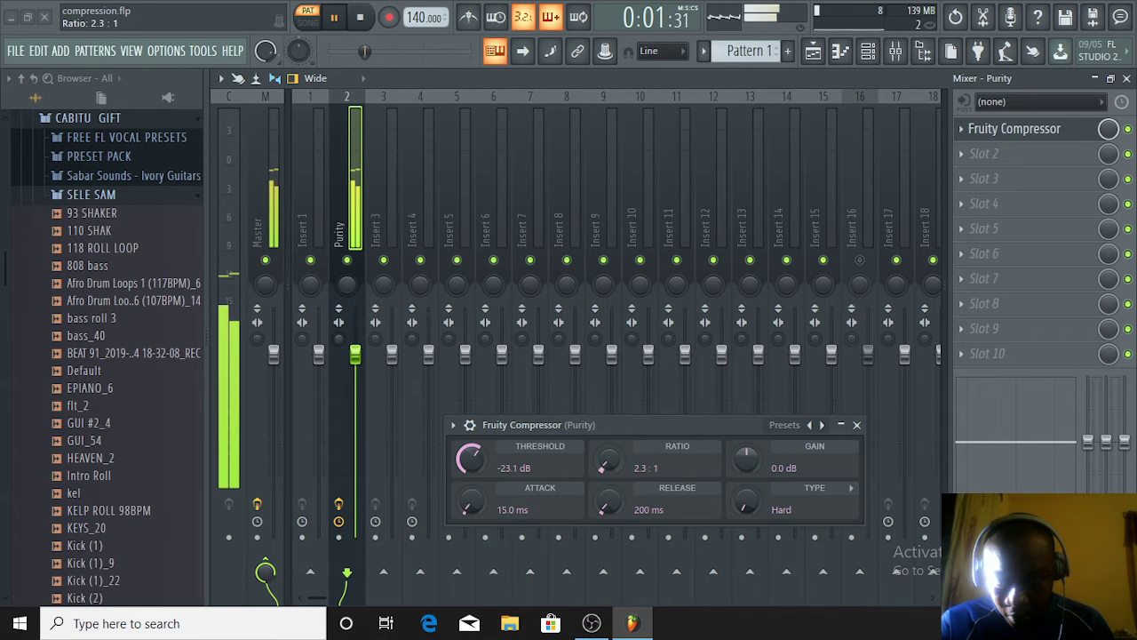
pyautogui.scroll(3, 608, 462)
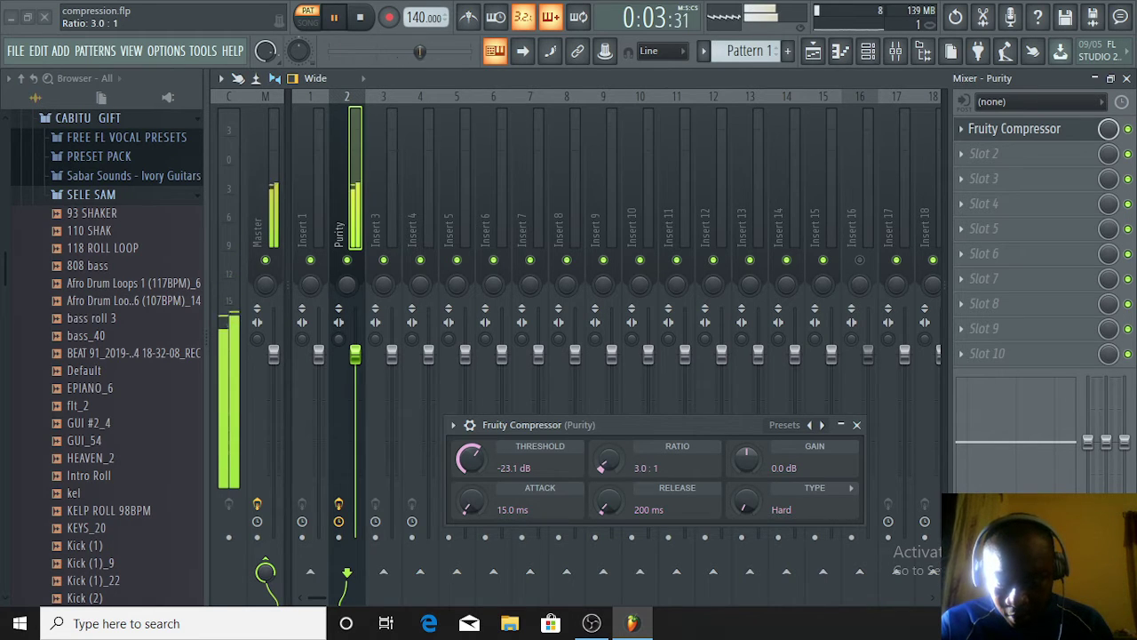
pyautogui.press('space')
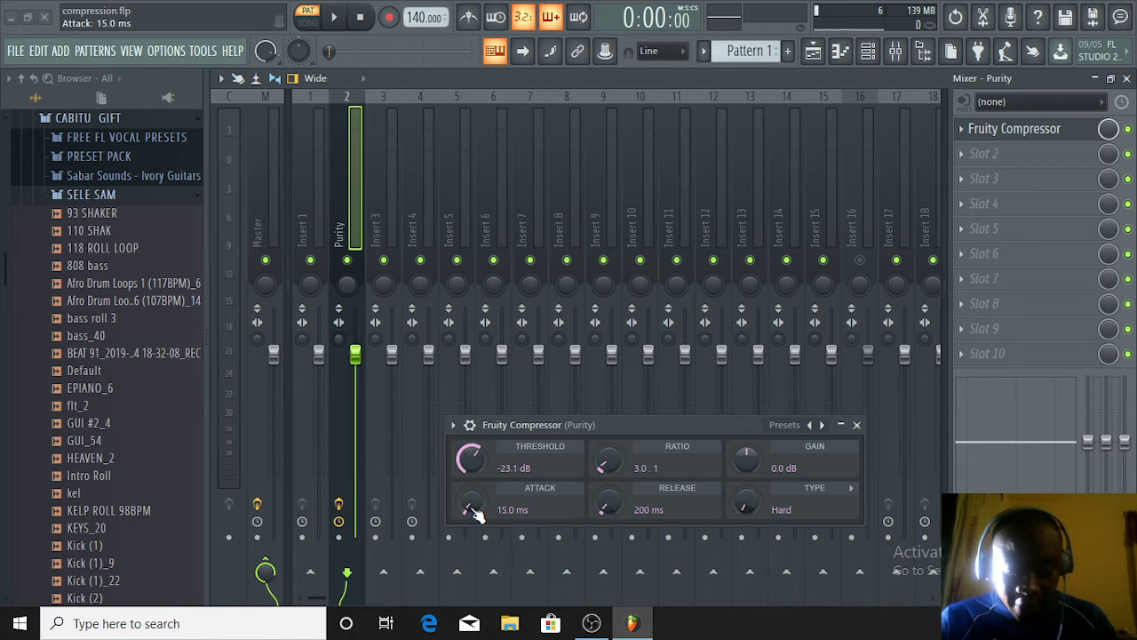
# - Lengthen the compressor attack to 103.2 ms while auditioning the song
pyautogui.press('space')
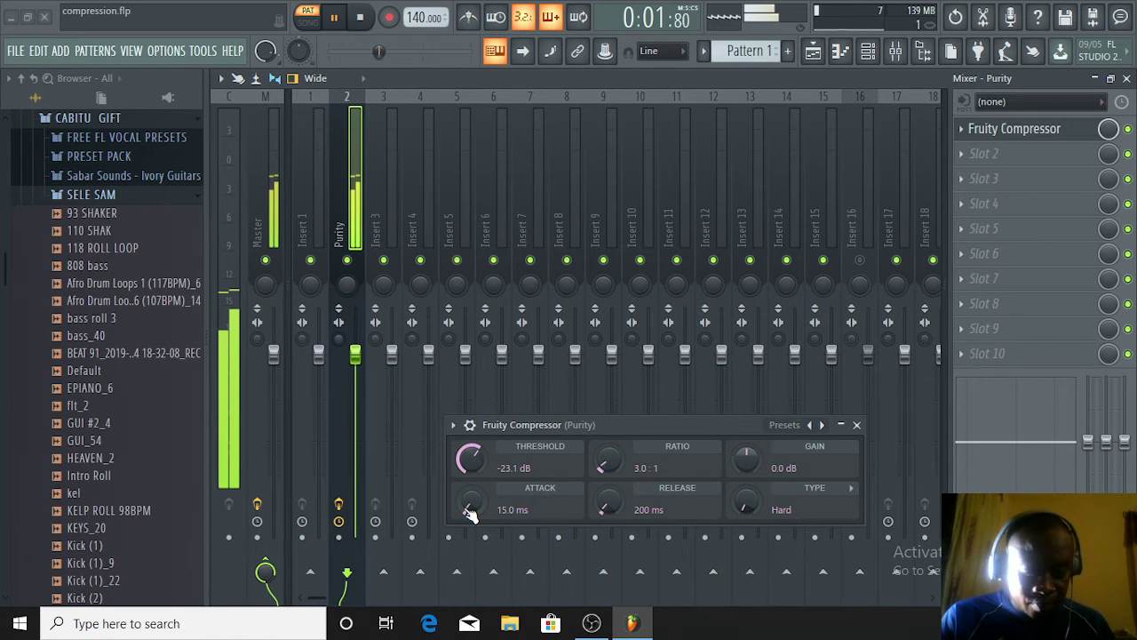
pyautogui.moveTo(469, 514); pyautogui.dragTo(469, 474)
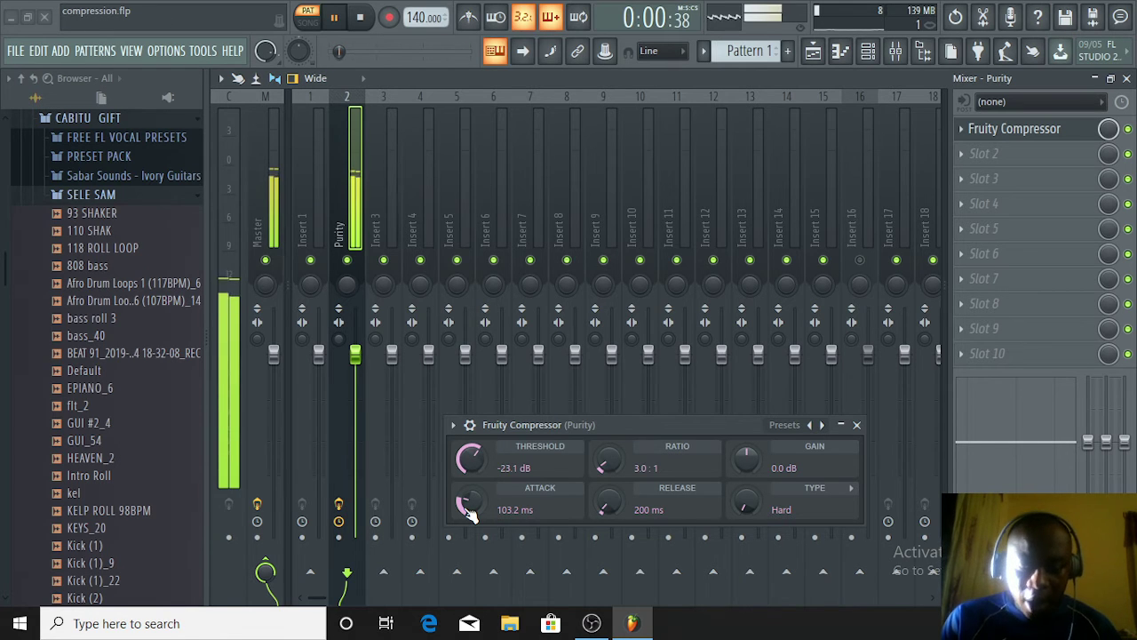
pyautogui.press('space')
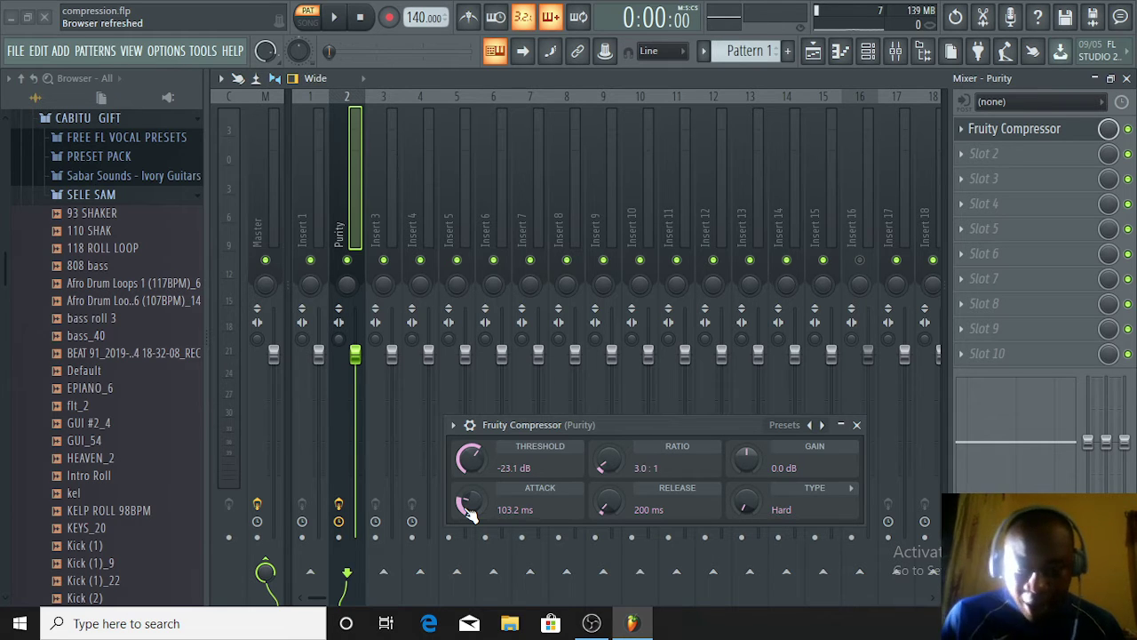
# - Set the compressor release to 458 ms while the song plays
pyautogui.press('space')
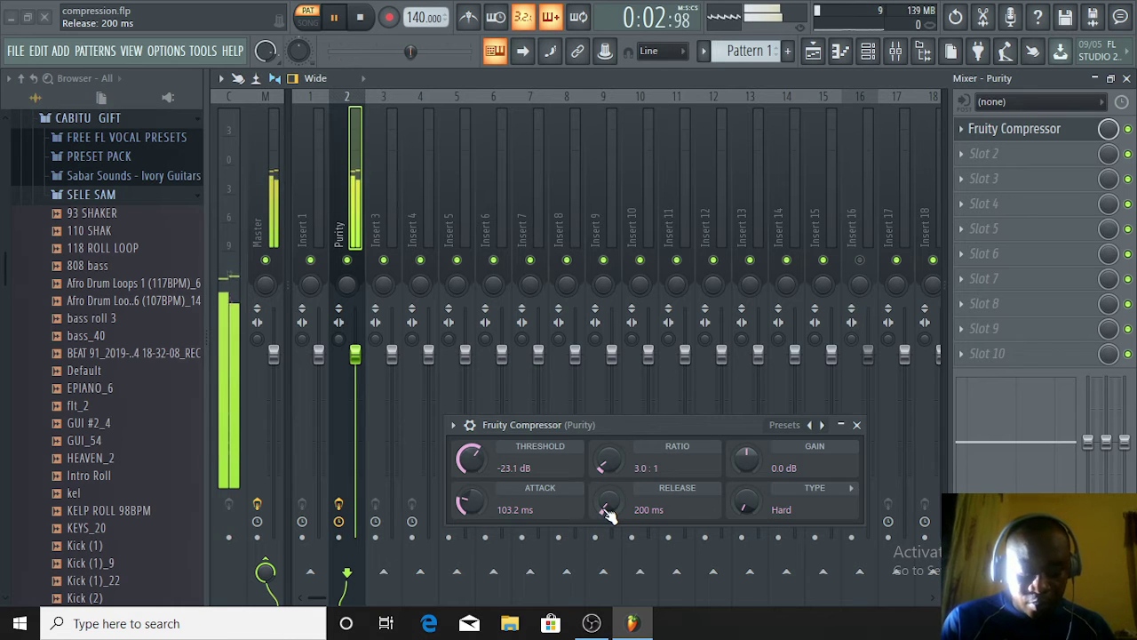
pyautogui.scroll(5, 602, 508)
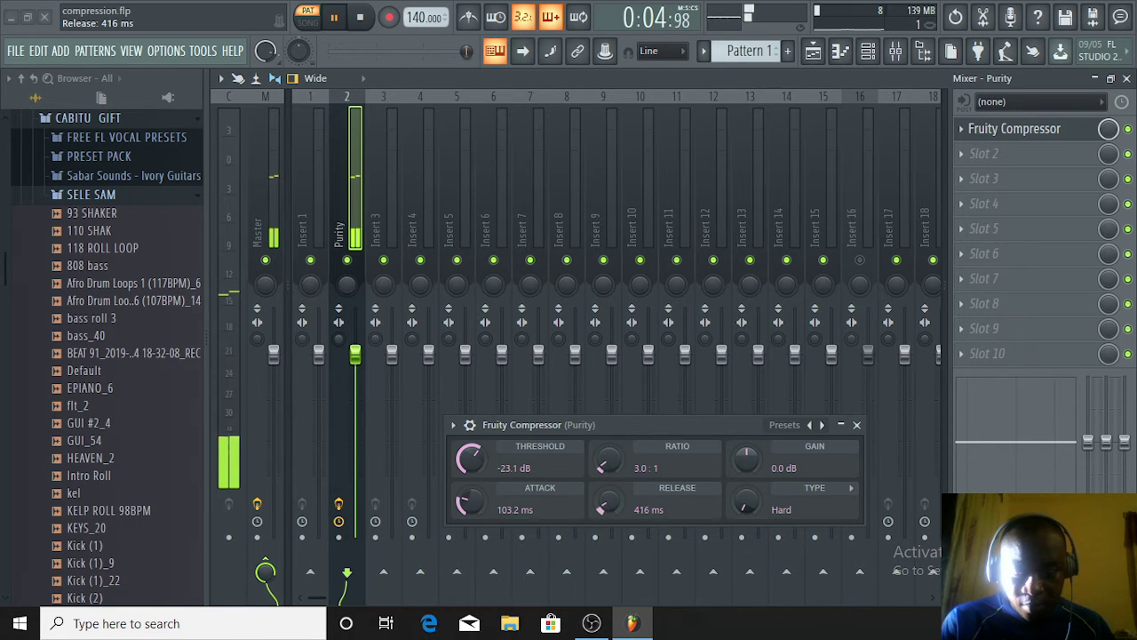
pyautogui.scroll(2, 602, 508)
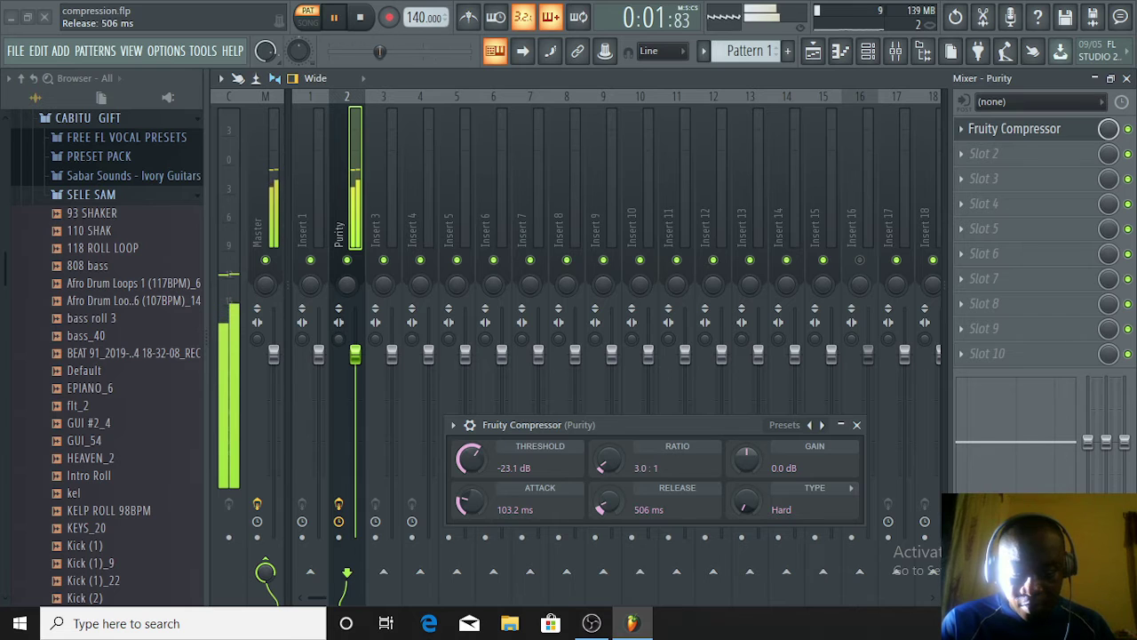
pyautogui.scroll(-1, 602, 509)
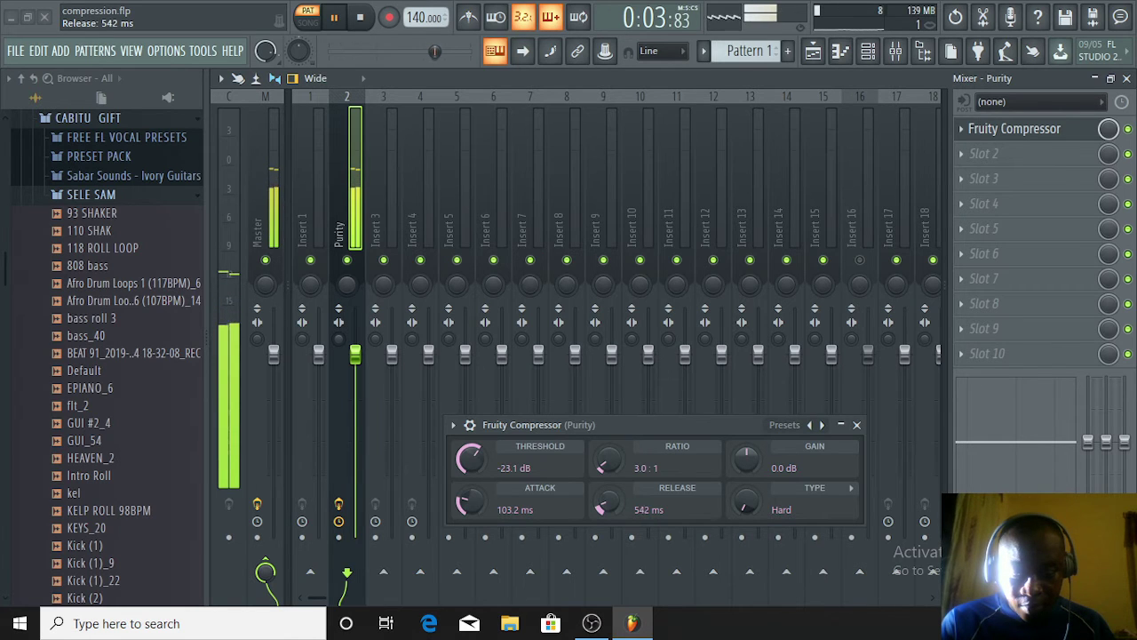
pyautogui.scroll(-2, 604, 511)
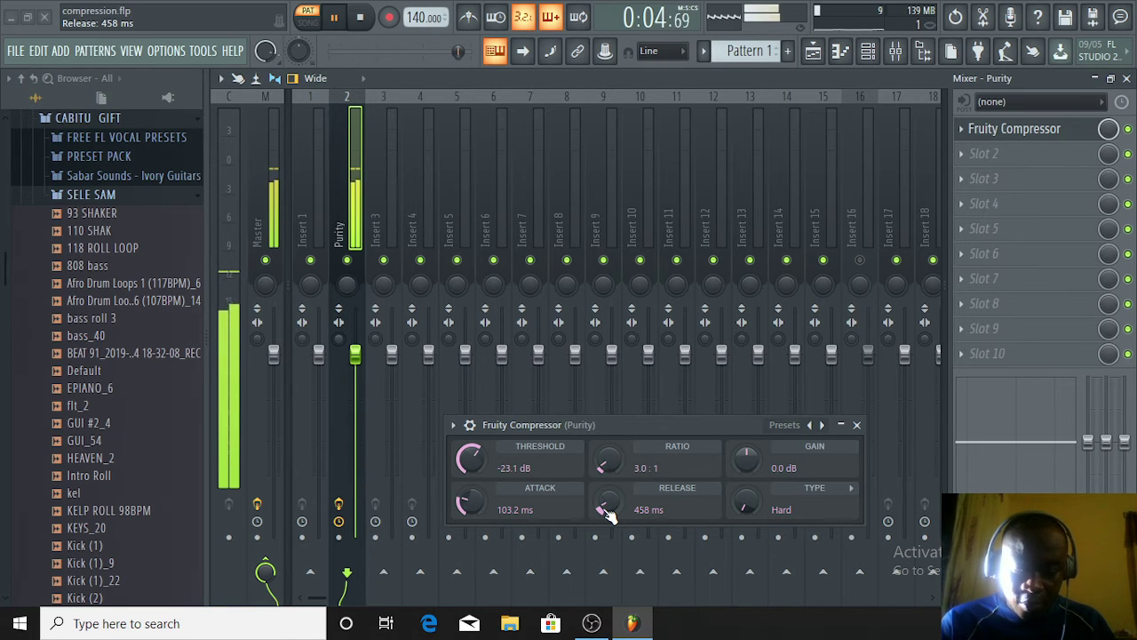
pyautogui.press('space')
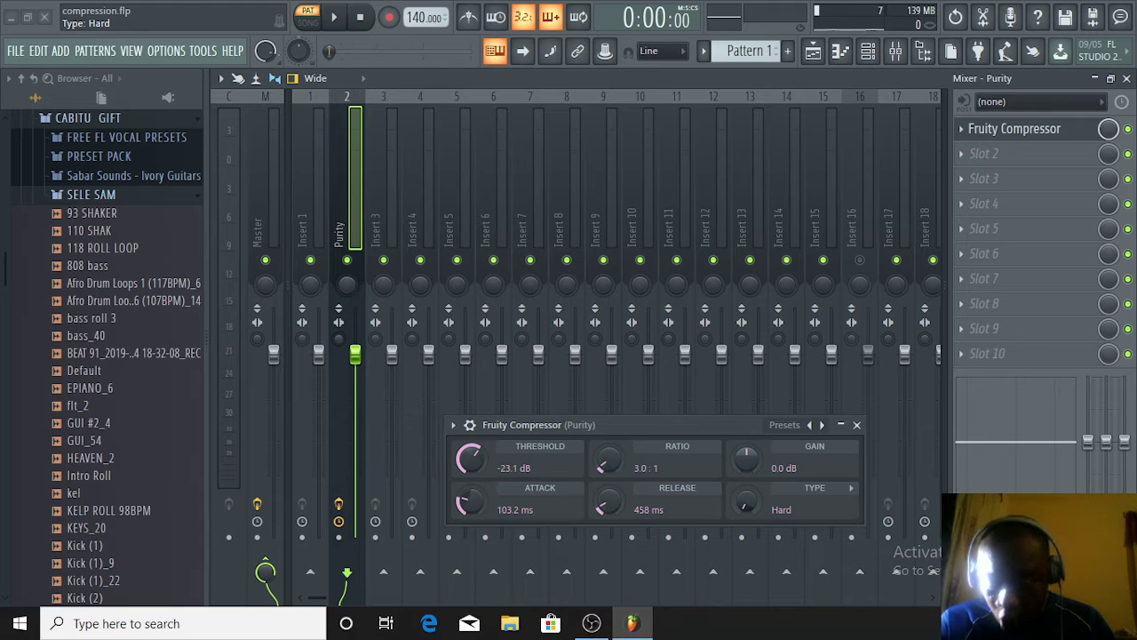
# - Switch the Fruity Compressor type from Hard to Soft
pyautogui.moveTo(744, 503); pyautogui.dragTo(744, 476)
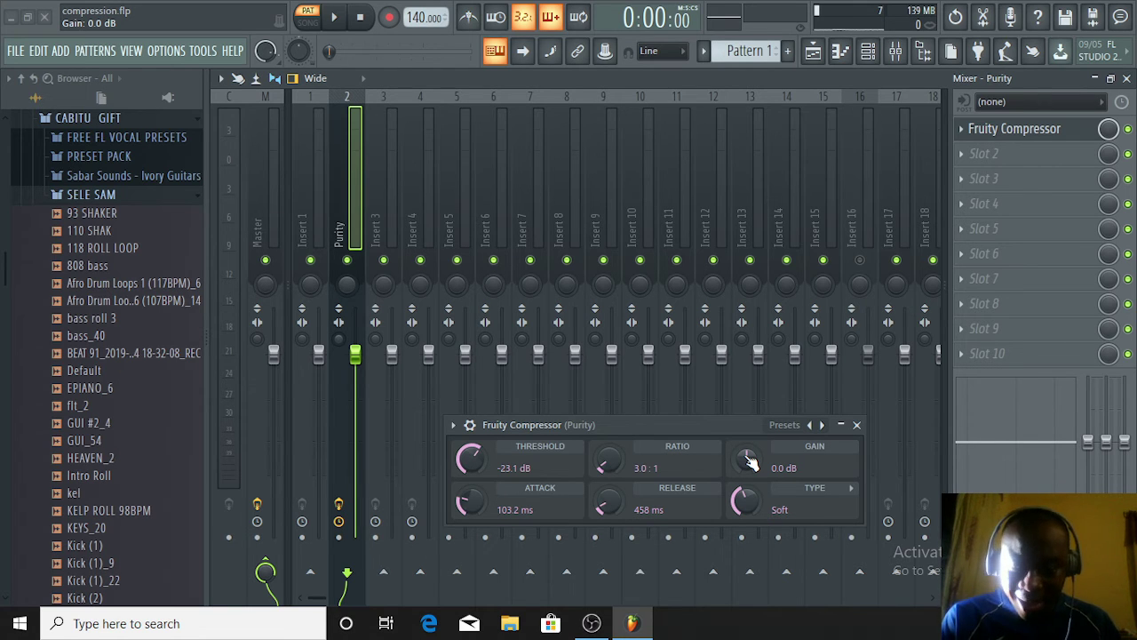
# - Raise the compressor output gain to 1.0 dB while auditioning playback
pyautogui.press('space')
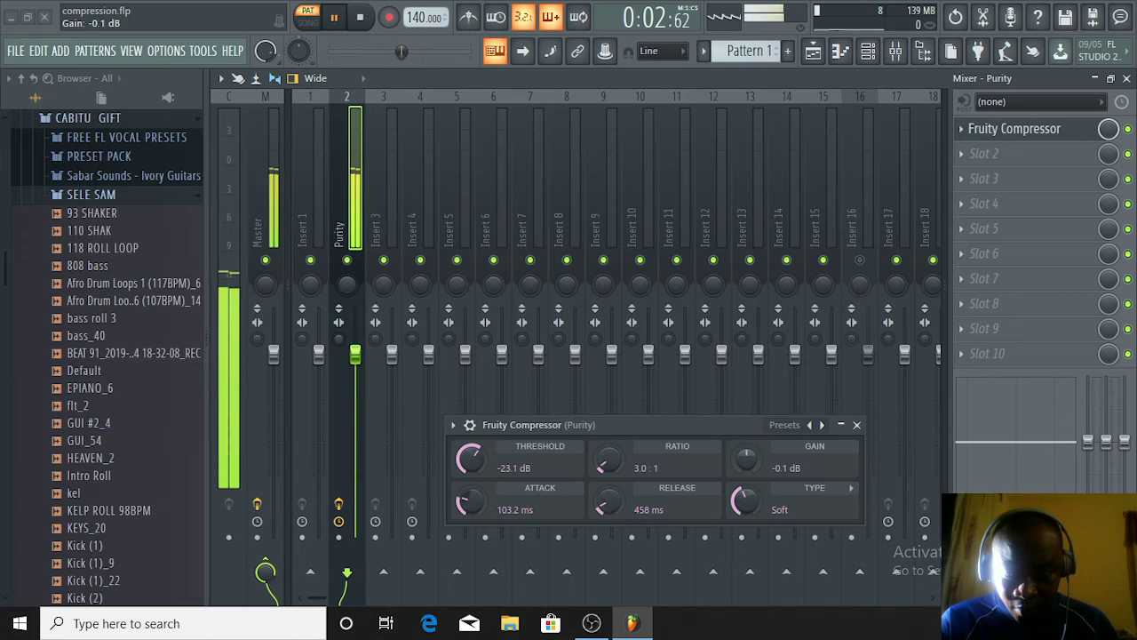
pyautogui.moveTo(747, 459); pyautogui.dragTo(746, 448)
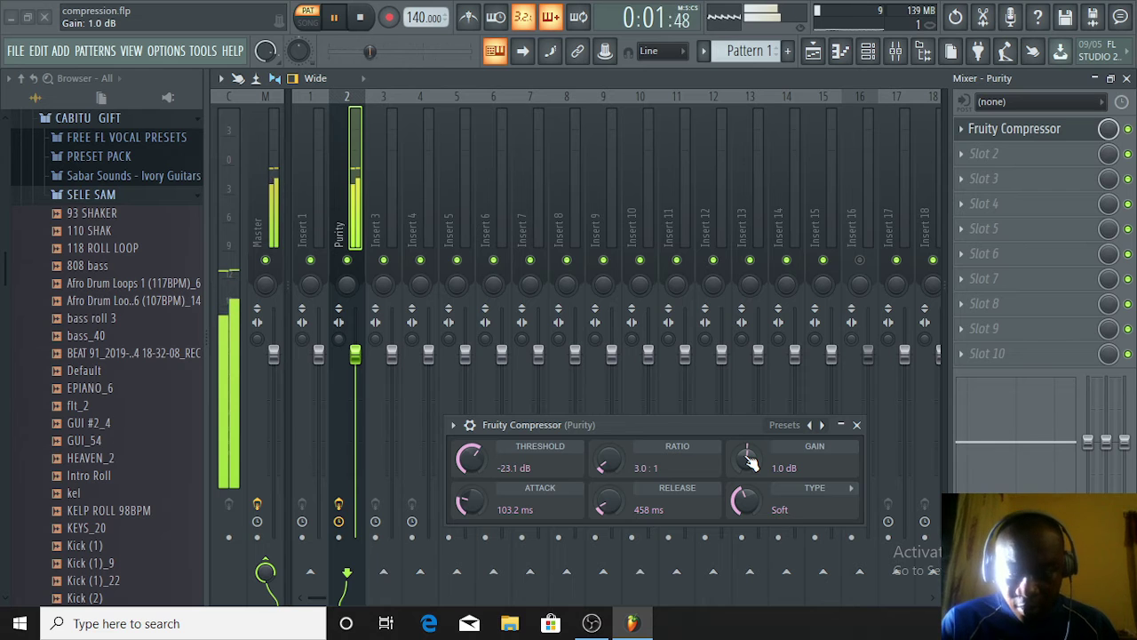
pyautogui.press('space')
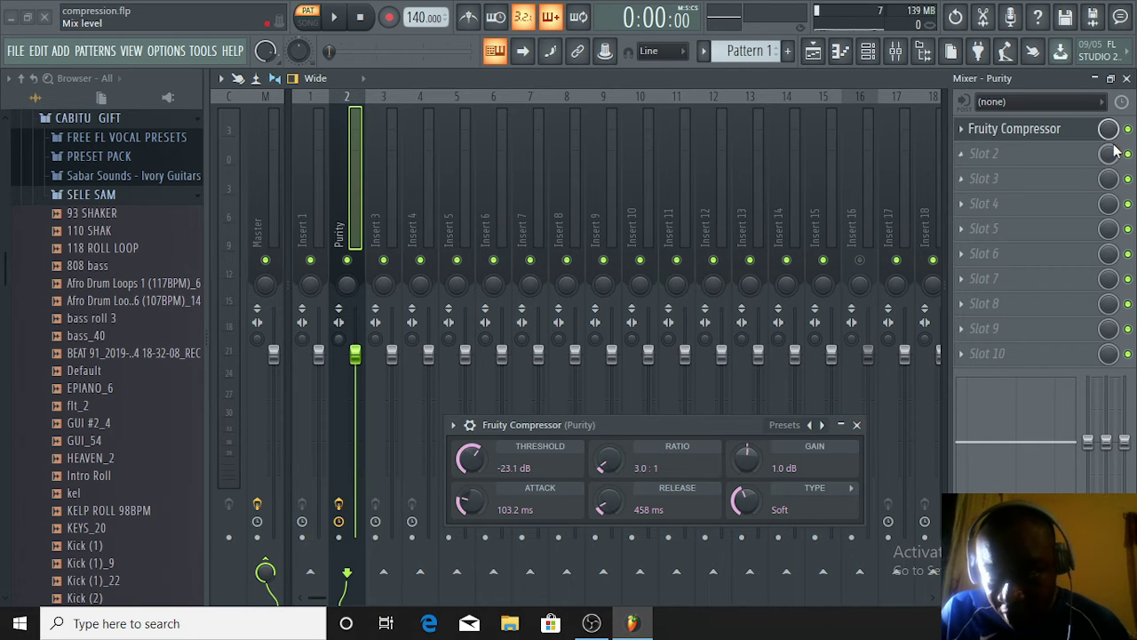
pyautogui.click(335, 19)
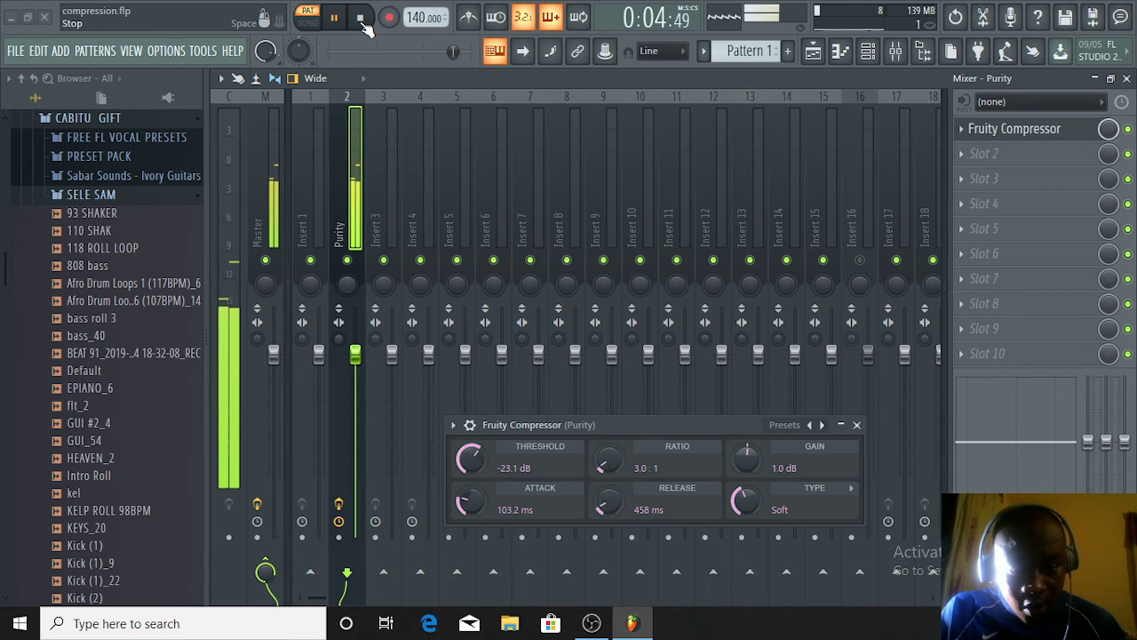
pyautogui.click(362, 19)
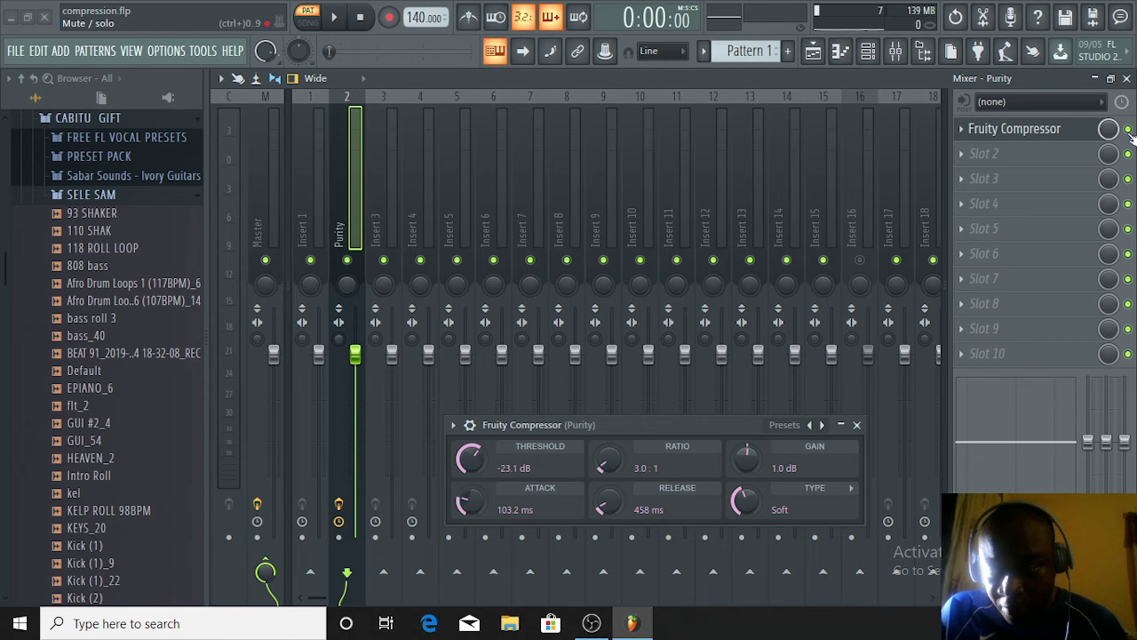
pyautogui.click(1127, 129)
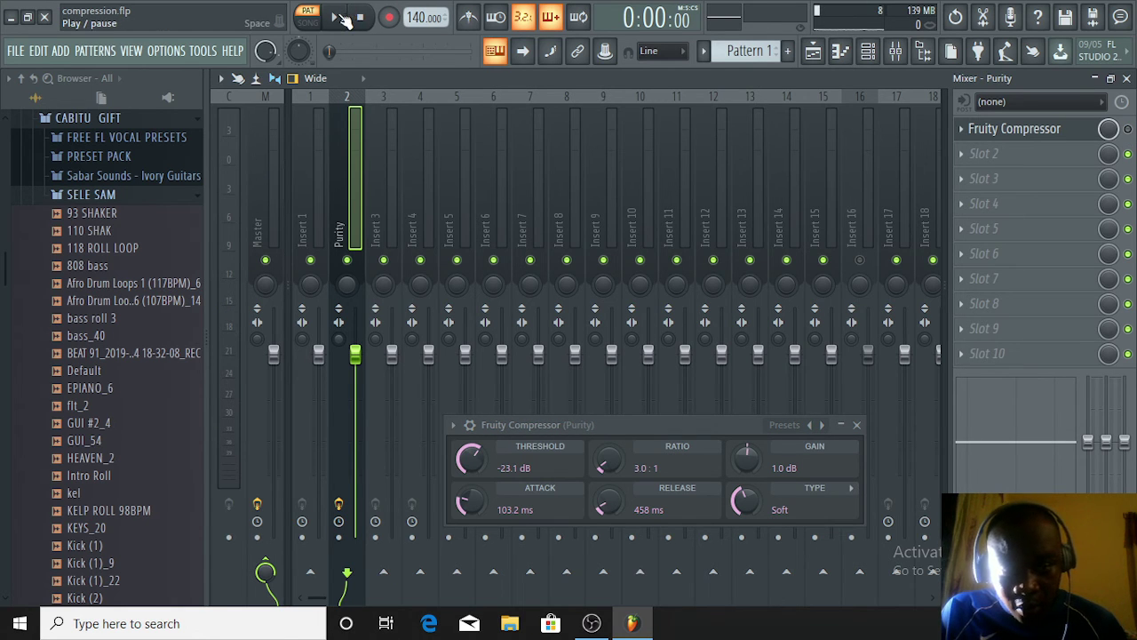
pyautogui.click(344, 20)
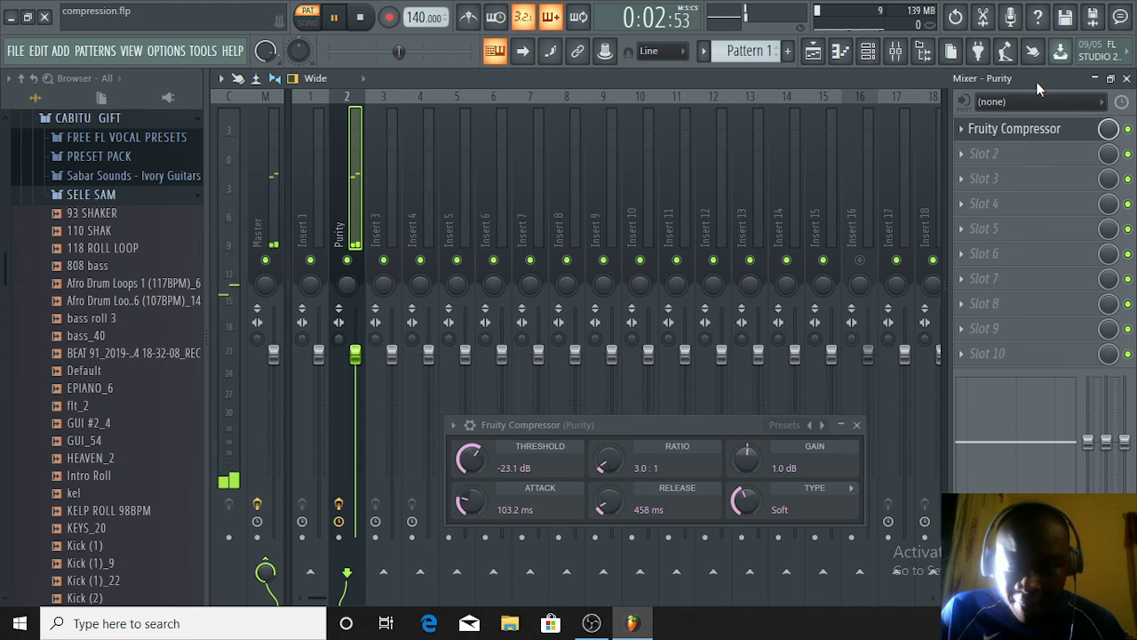
pyautogui.click(1127, 129)
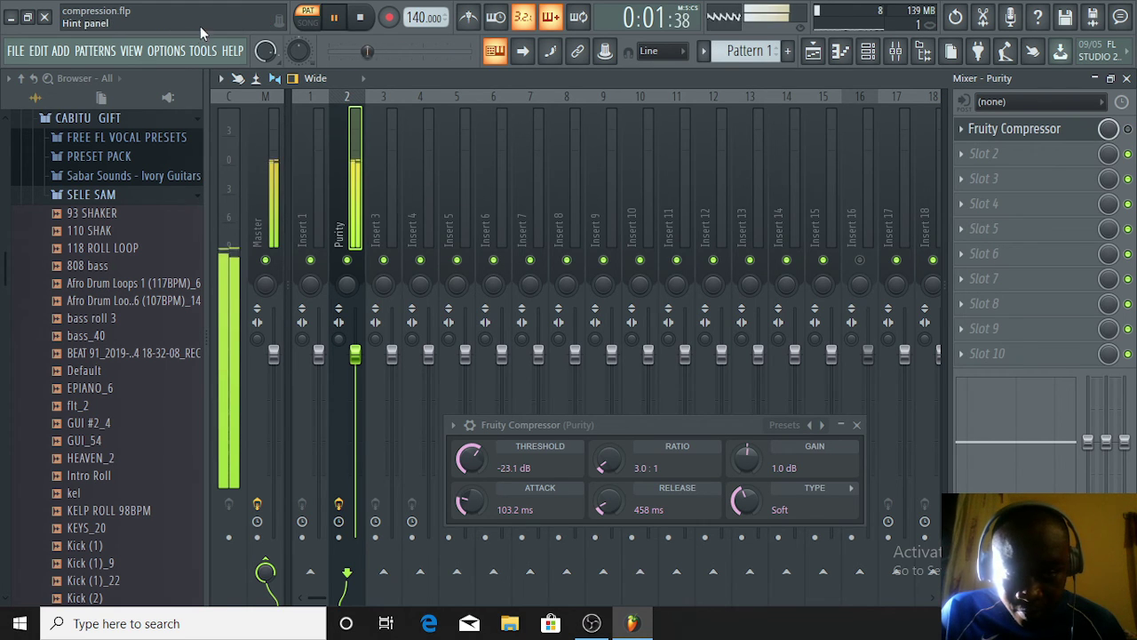
pyautogui.click(361, 18)
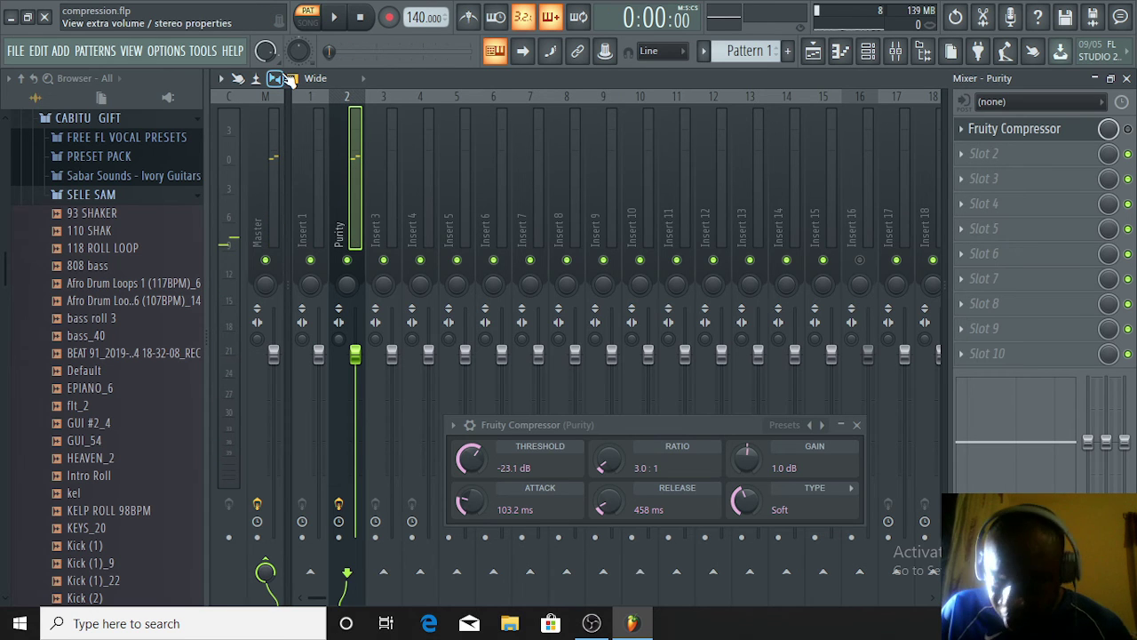